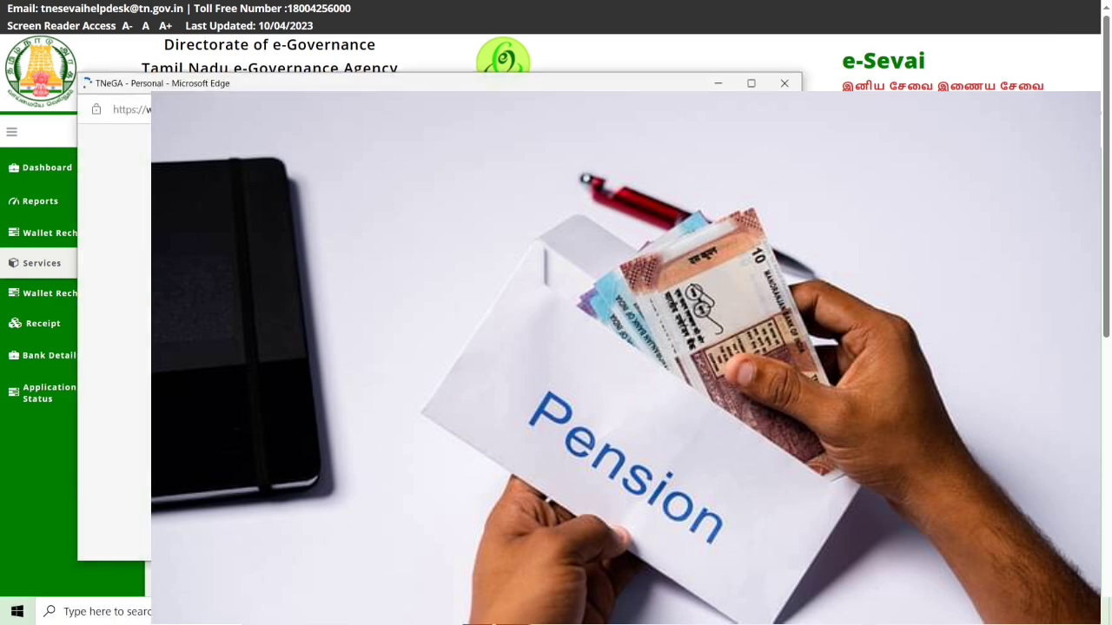
# Proceed with the Differently Abled Pension Scheme (DAPS) application, then open the CAN registration form and review its fields.
pyautogui.click(750, 83)
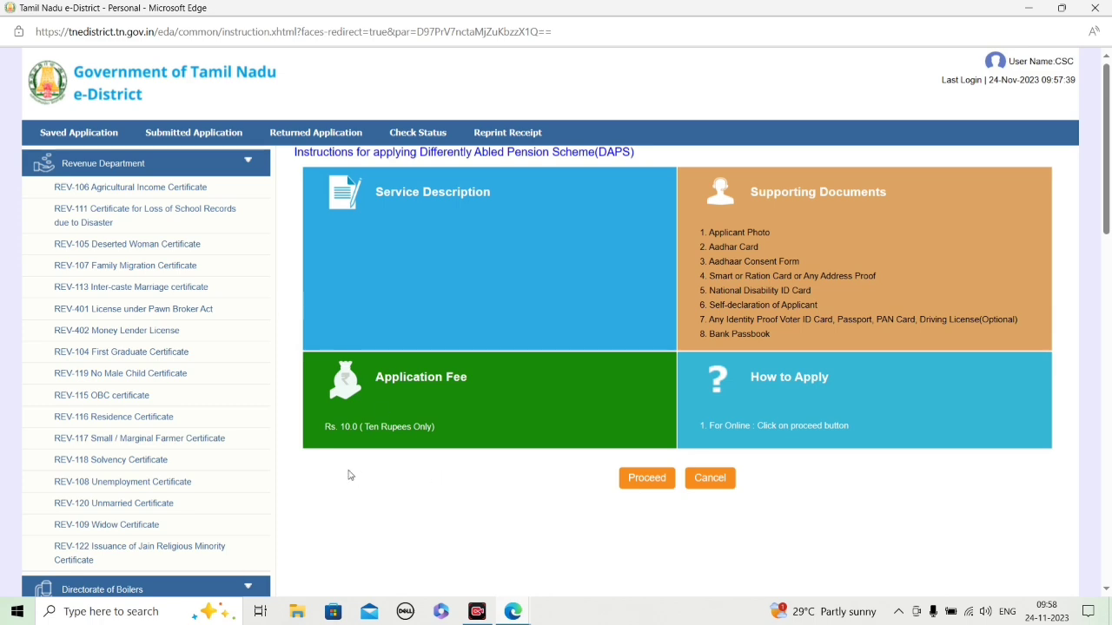
pyautogui.click(646, 477)
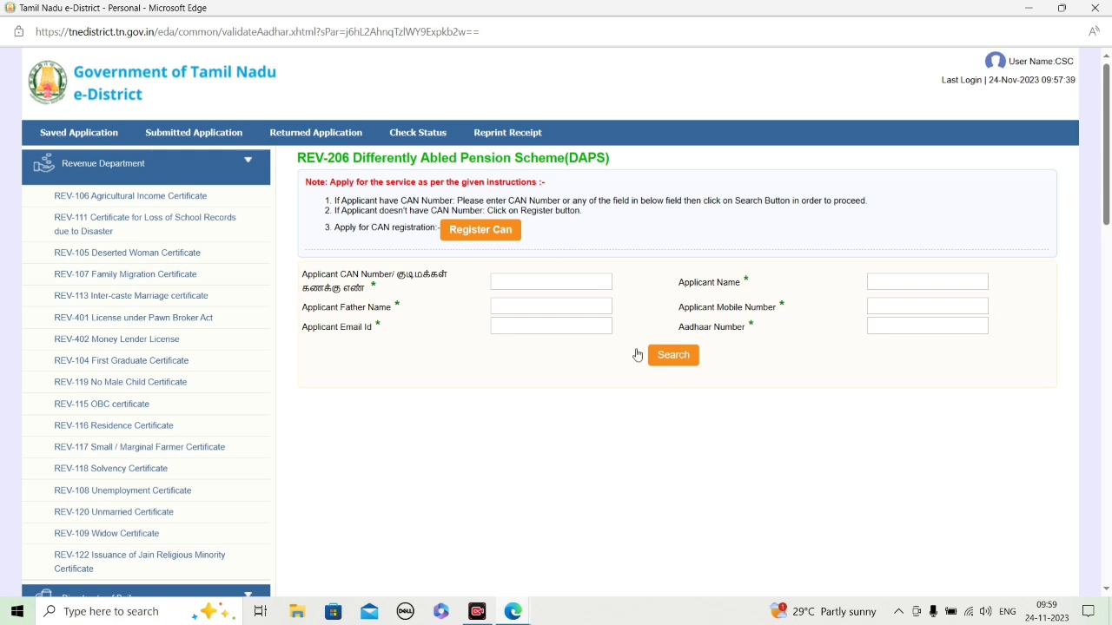
pyautogui.click(494, 226)
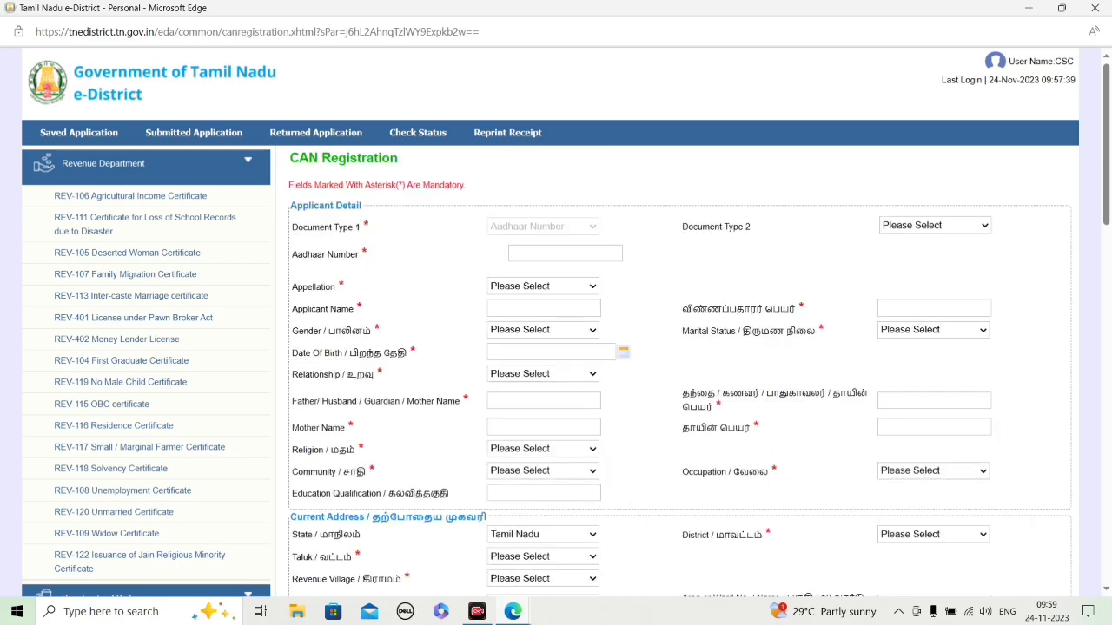
pyautogui.scroll(-8, 608, 452)
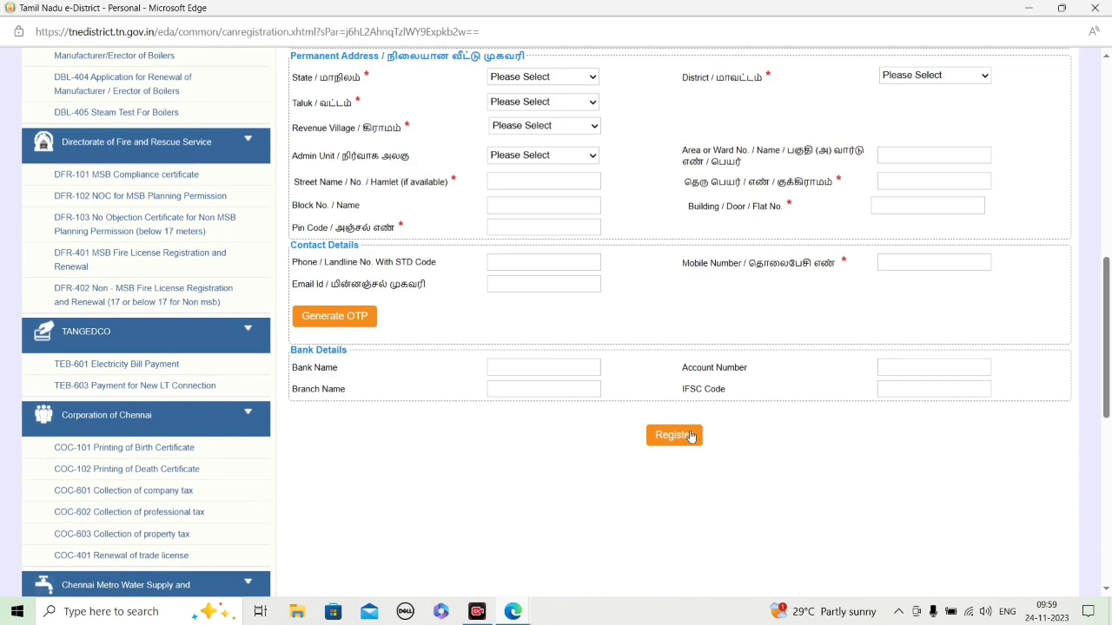
pyautogui.scroll(10, 820, 435)
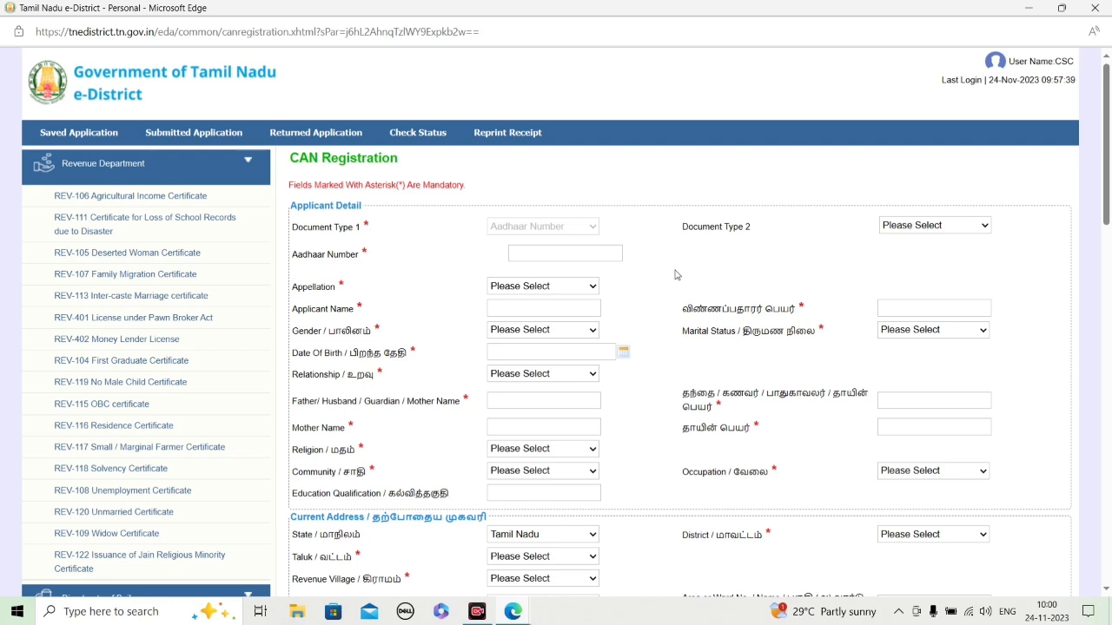
pyautogui.scroll(-2, 669, 320)
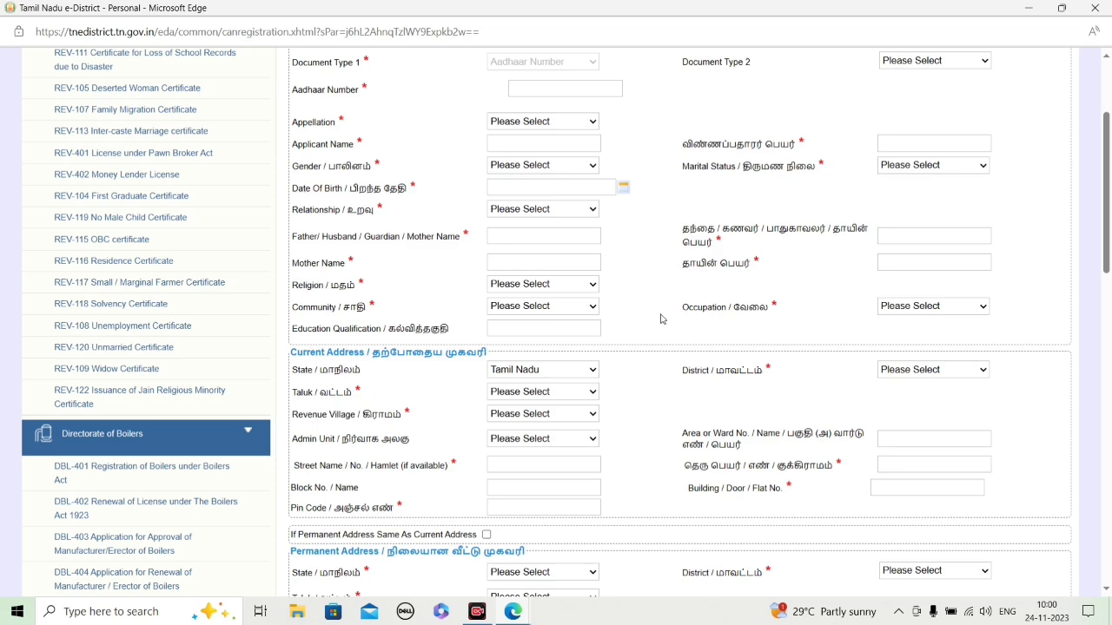
pyautogui.scroll(3, 765, 252)
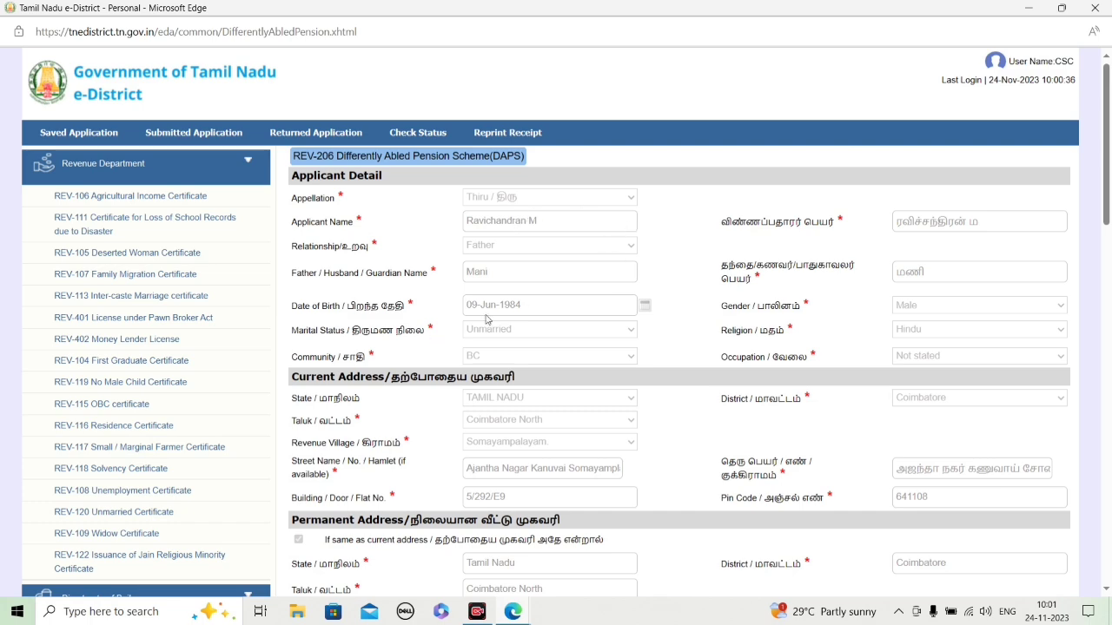
# Set the mode of disbursement to Bank in the pension application's bank/postal details.
pyautogui.scroll(-5, 585, 318)
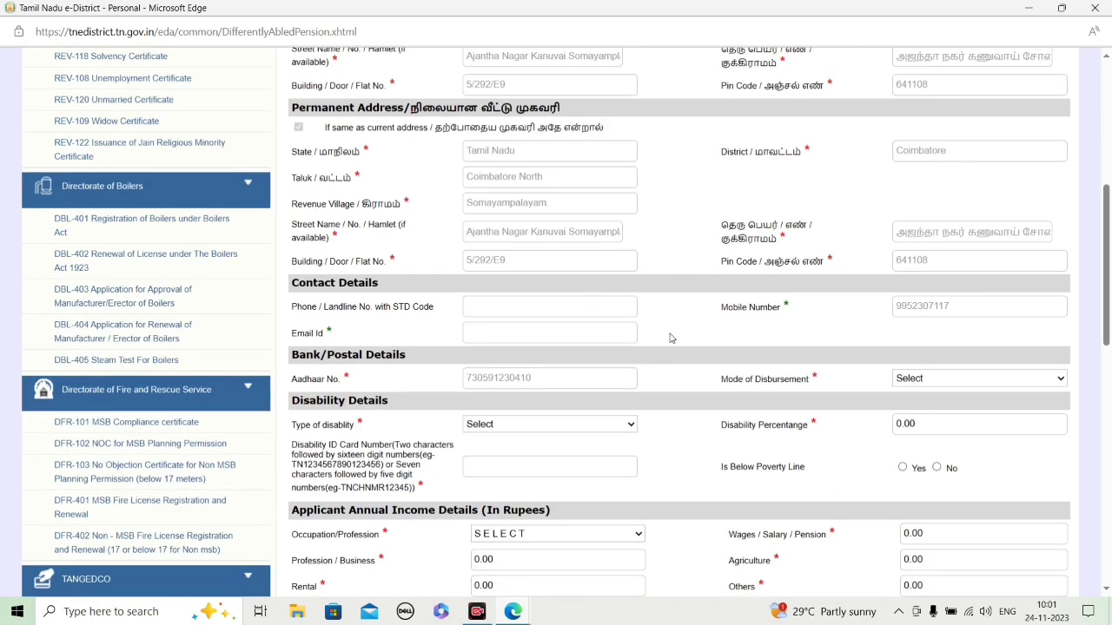
pyautogui.scroll(-2, 670, 338)
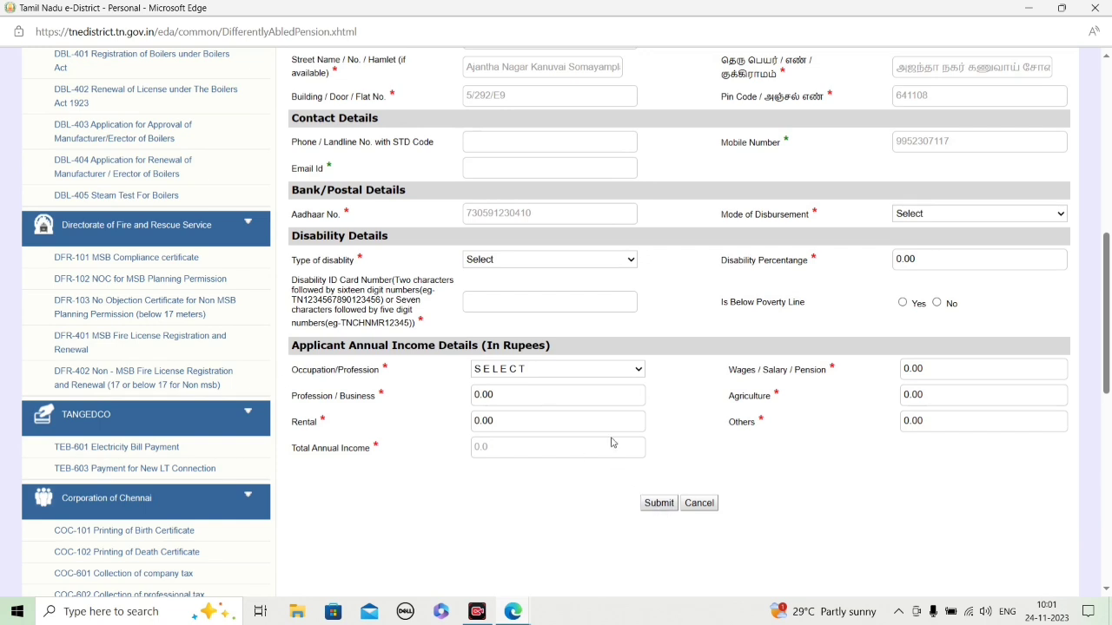
pyautogui.click(939, 220)
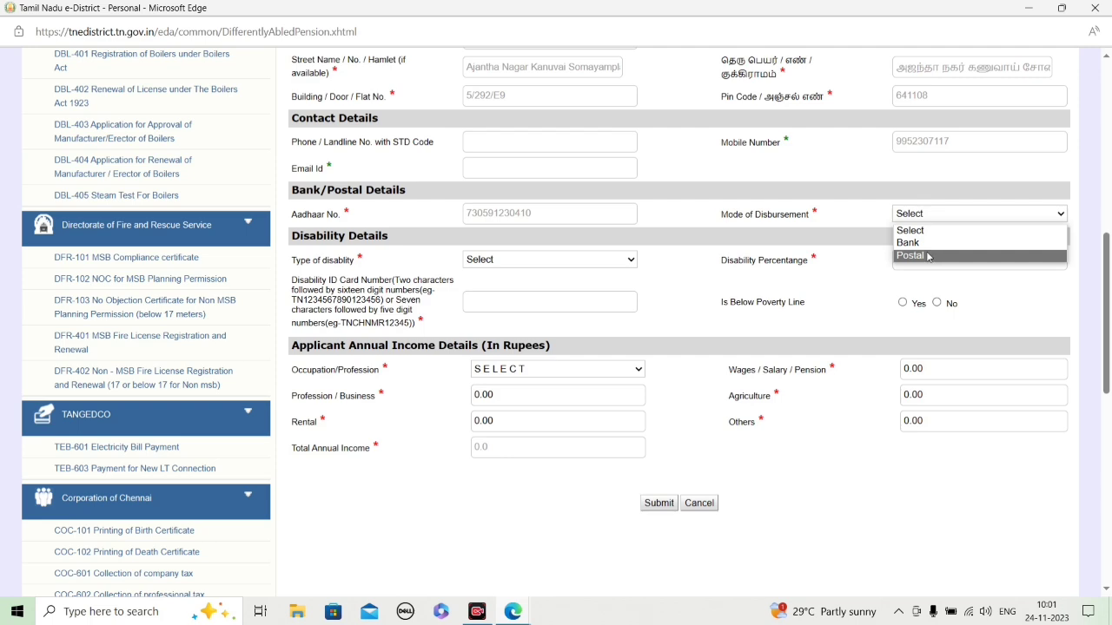
pyautogui.click(926, 244)
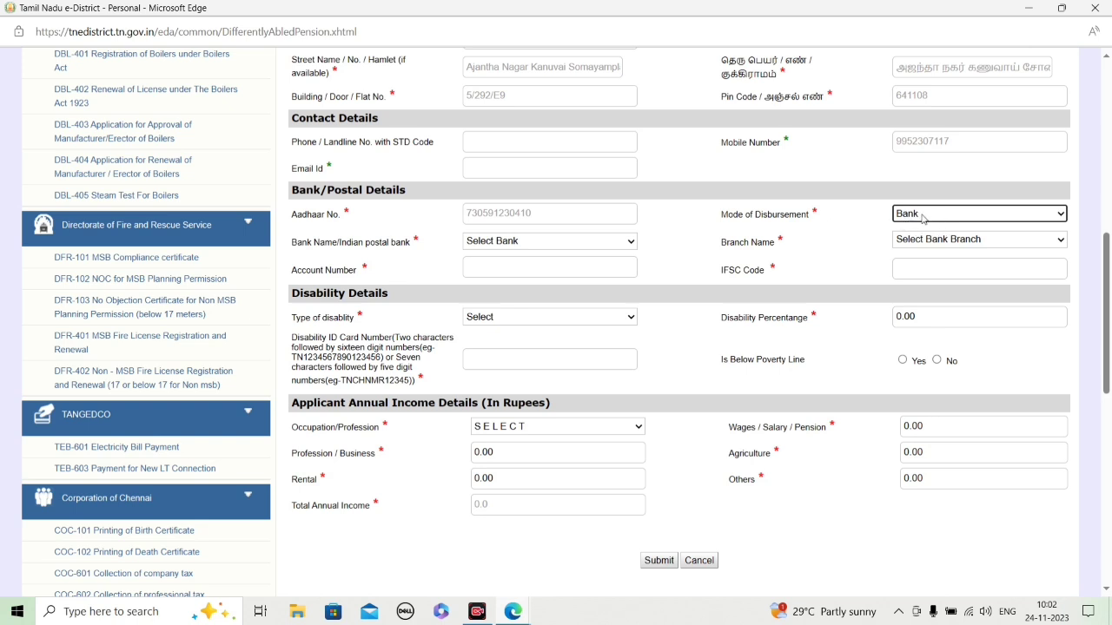
# Select INDIAN OVERSEAS BANK as the applicant's bank and IOB EDAYARPALAYAM as the branch.
pyautogui.click(491, 243)
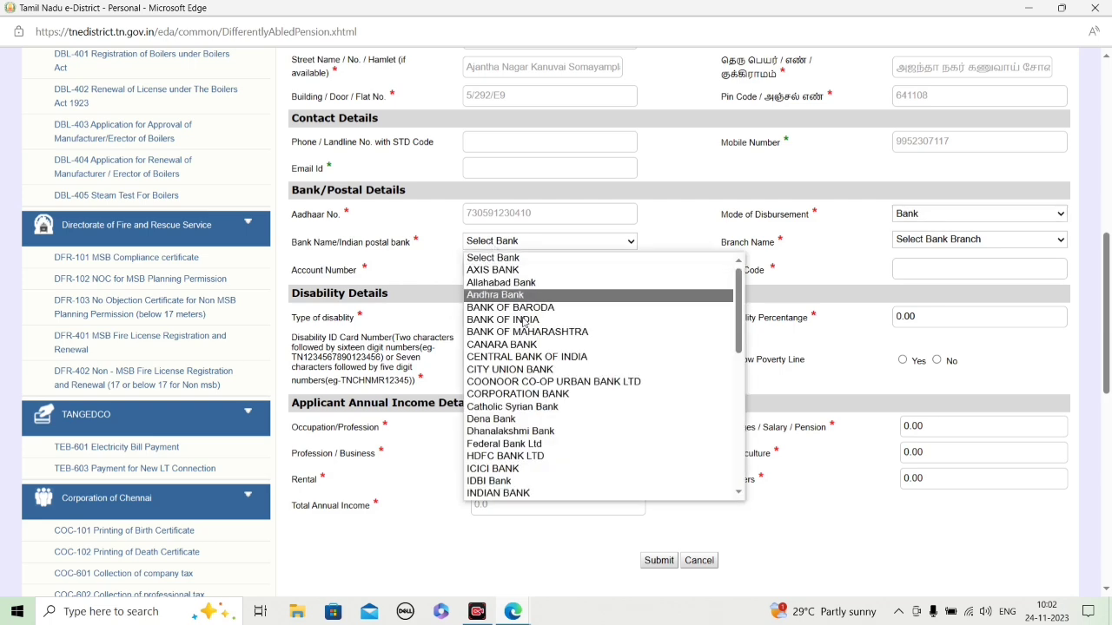
pyautogui.scroll(-5, 565, 323)
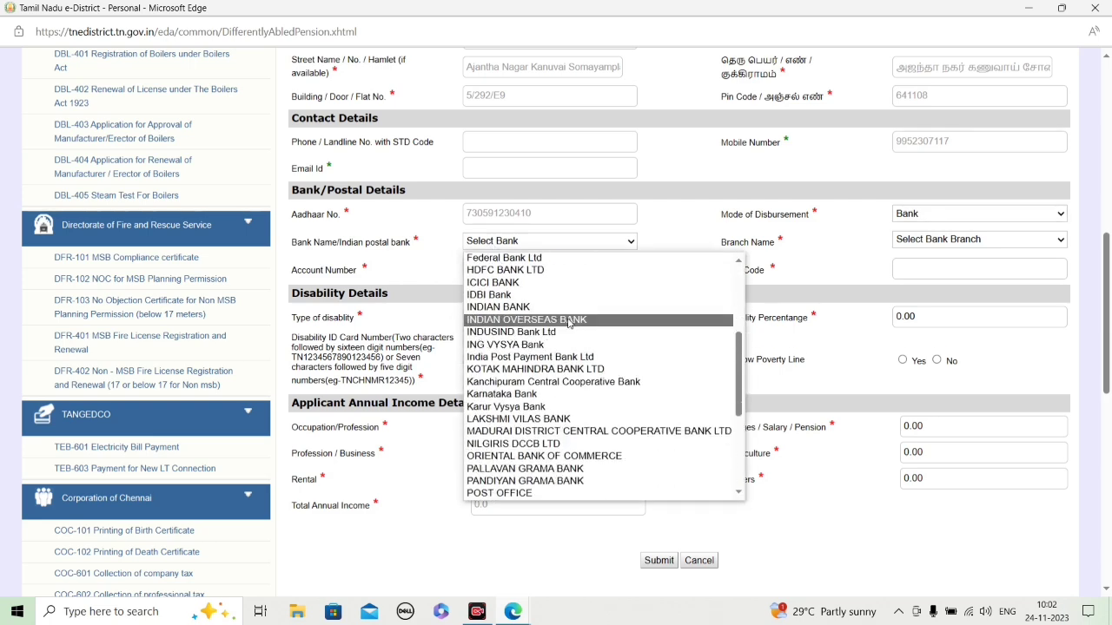
pyautogui.click(569, 321)
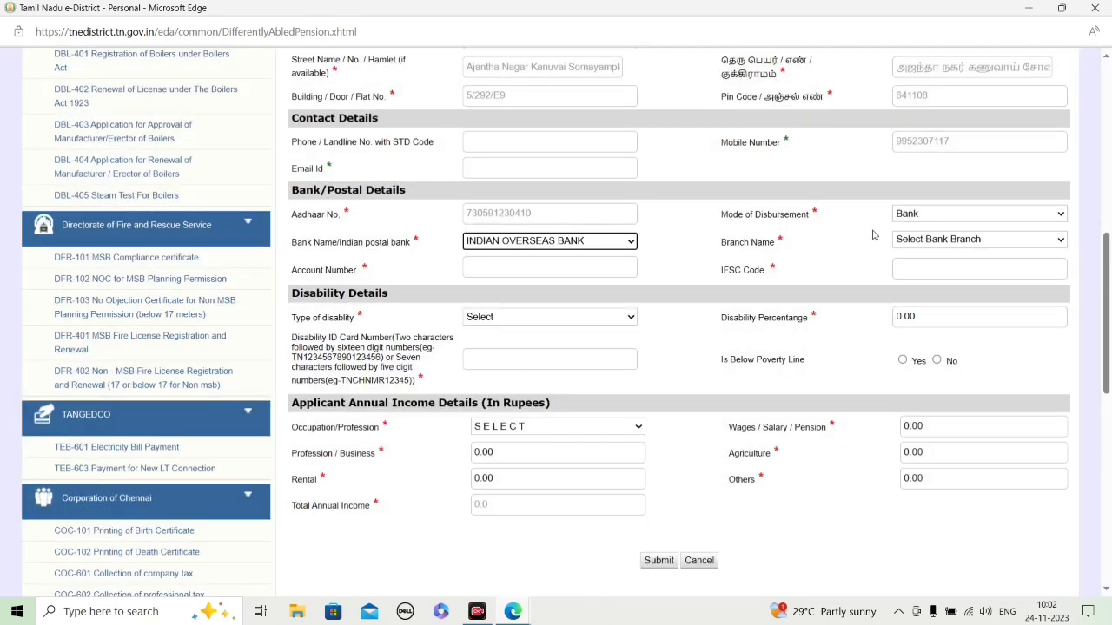
pyautogui.click(923, 242)
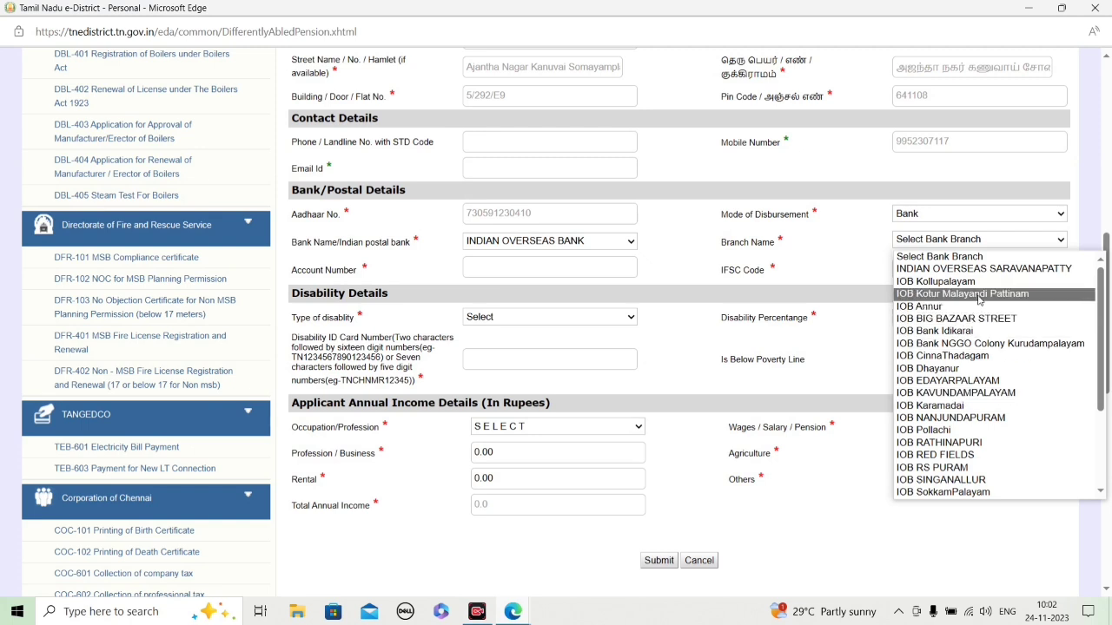
pyautogui.click(961, 382)
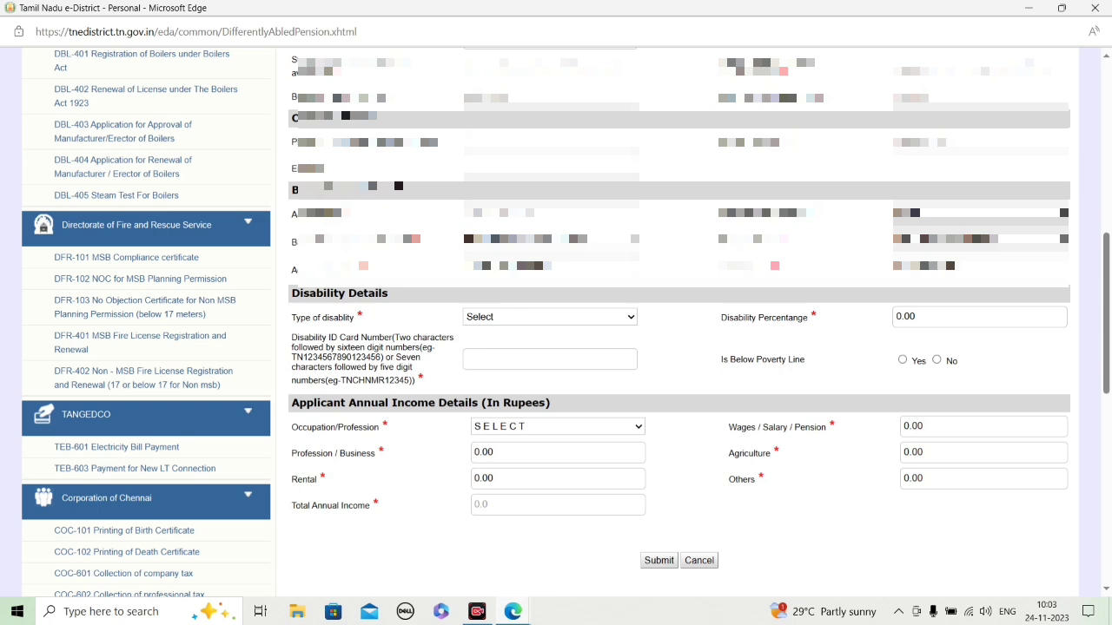
# Look through the disability types and select Locomotor disability as the applicant's type of disability.
pyautogui.click(531, 318)
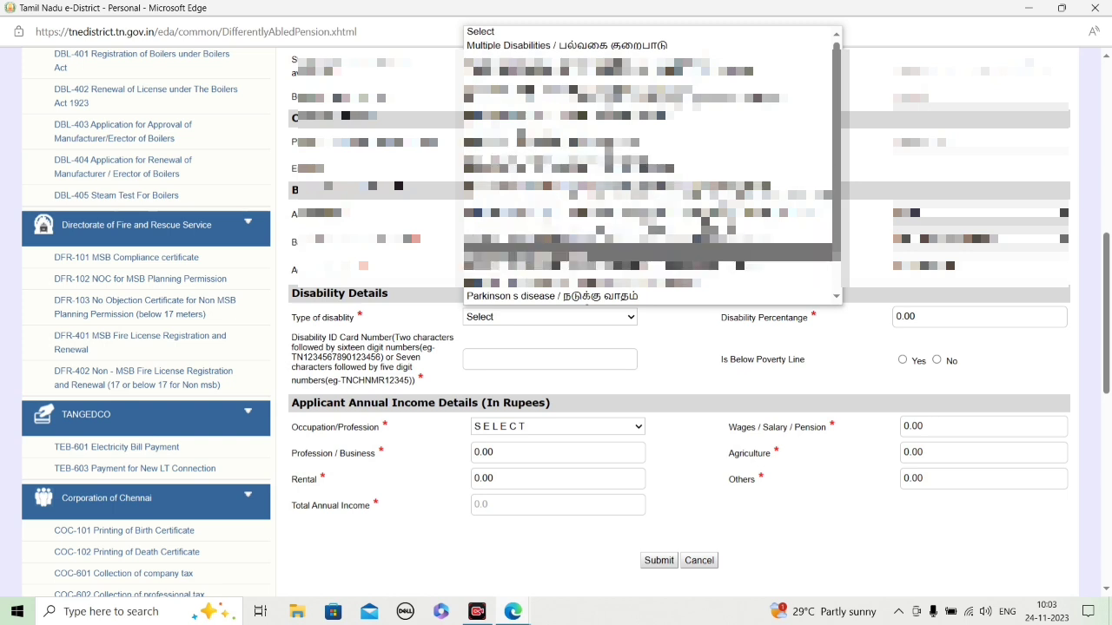
pyautogui.scroll(-1, 647, 226)
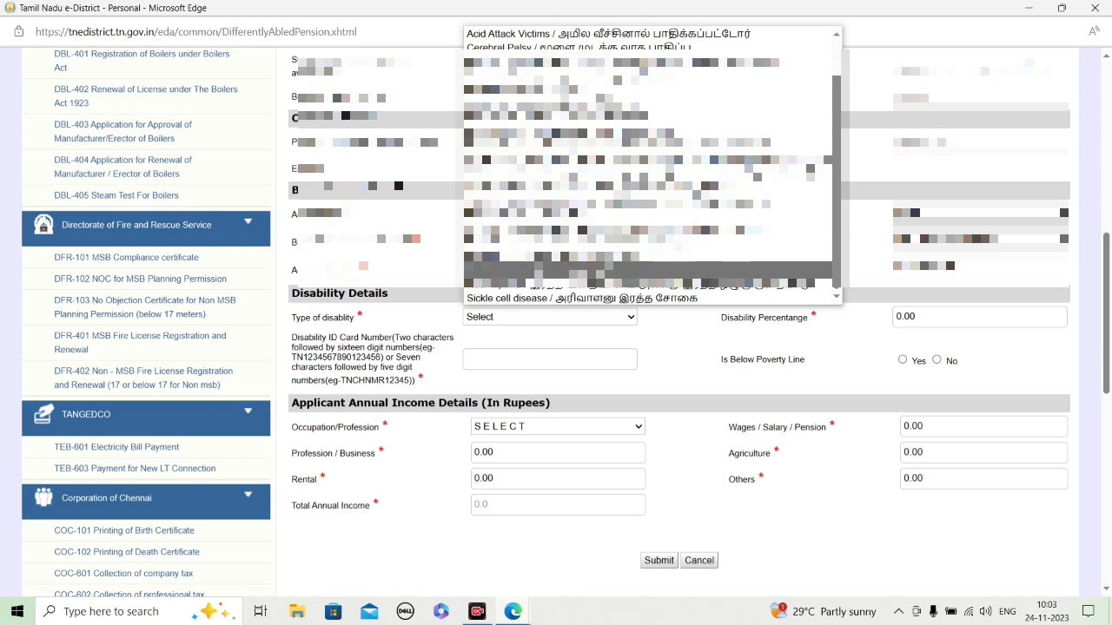
pyautogui.scroll(1, 647, 248)
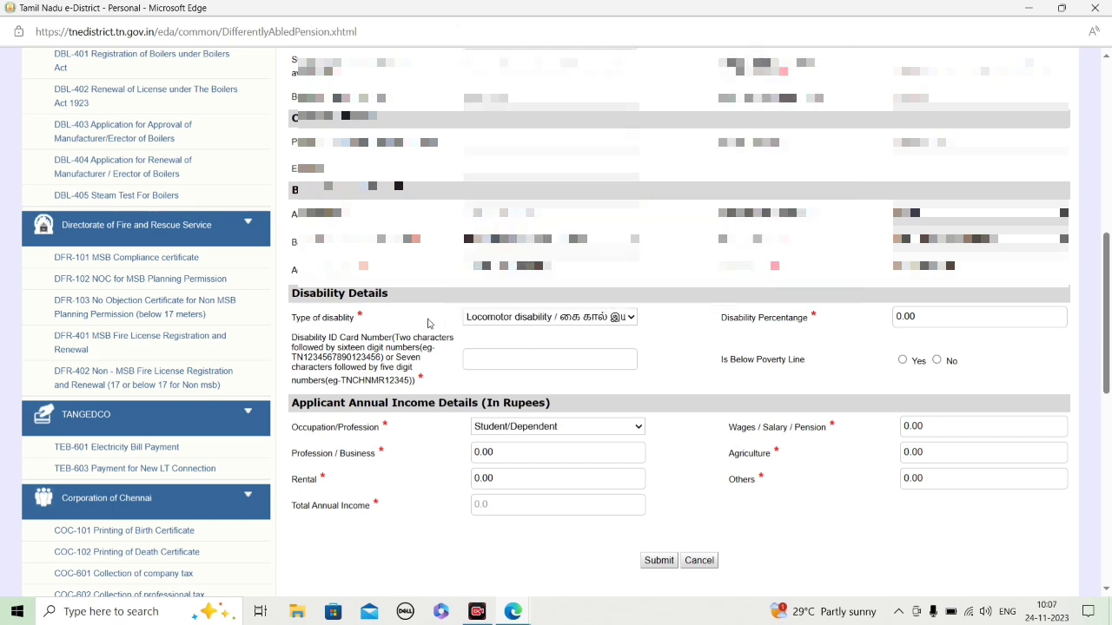
pyautogui.click(480, 321)
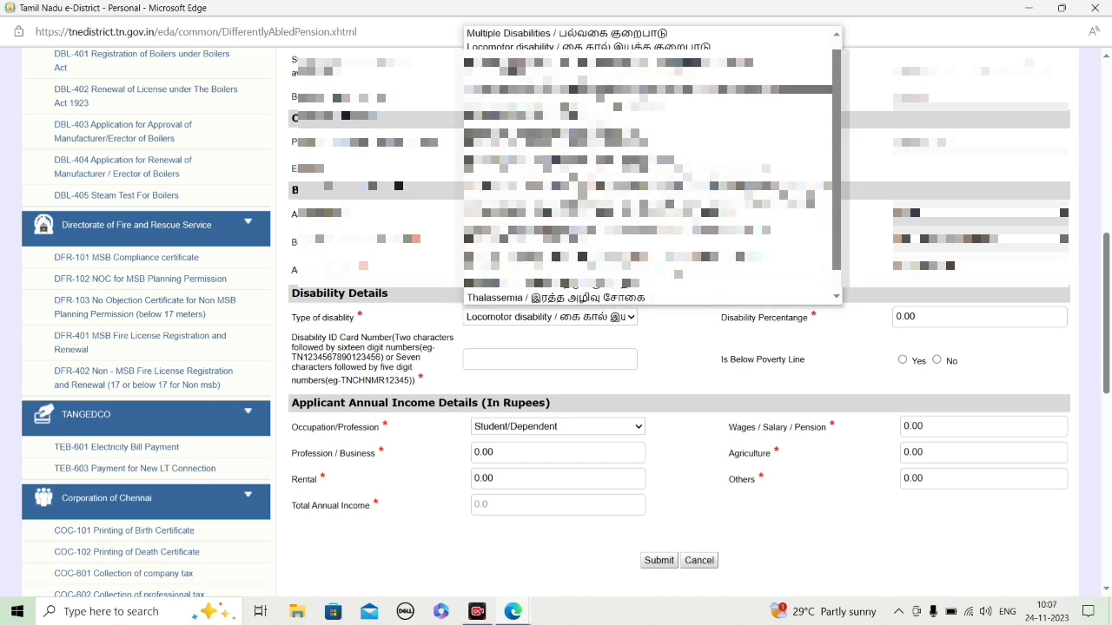
pyautogui.click(602, 50)
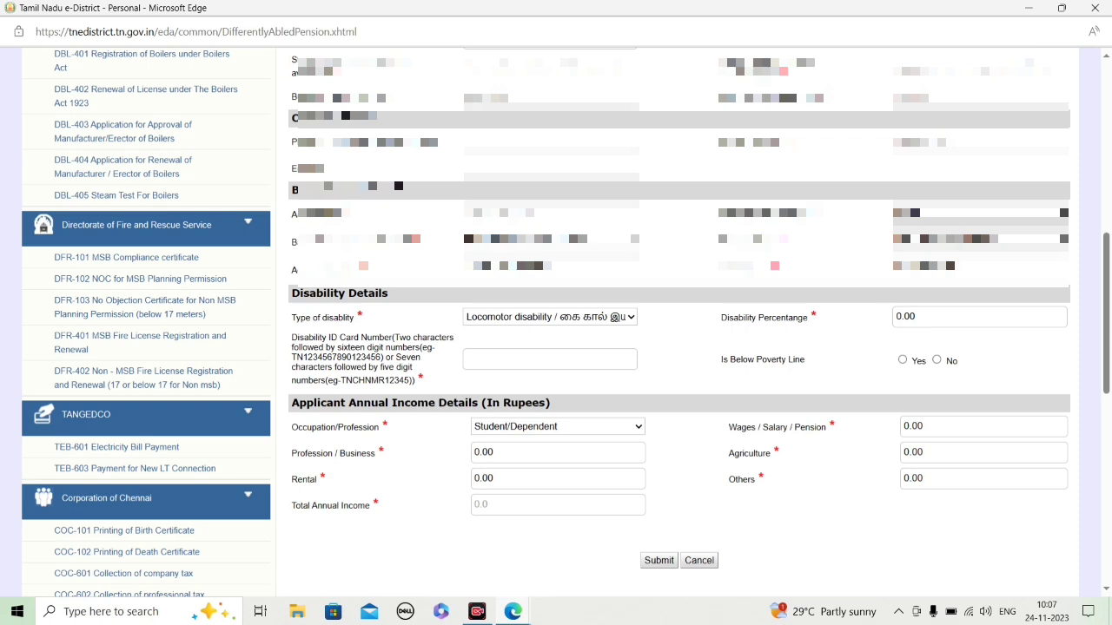
# Set the applicant's disability percentage to 65%.
pyautogui.click(937, 317)
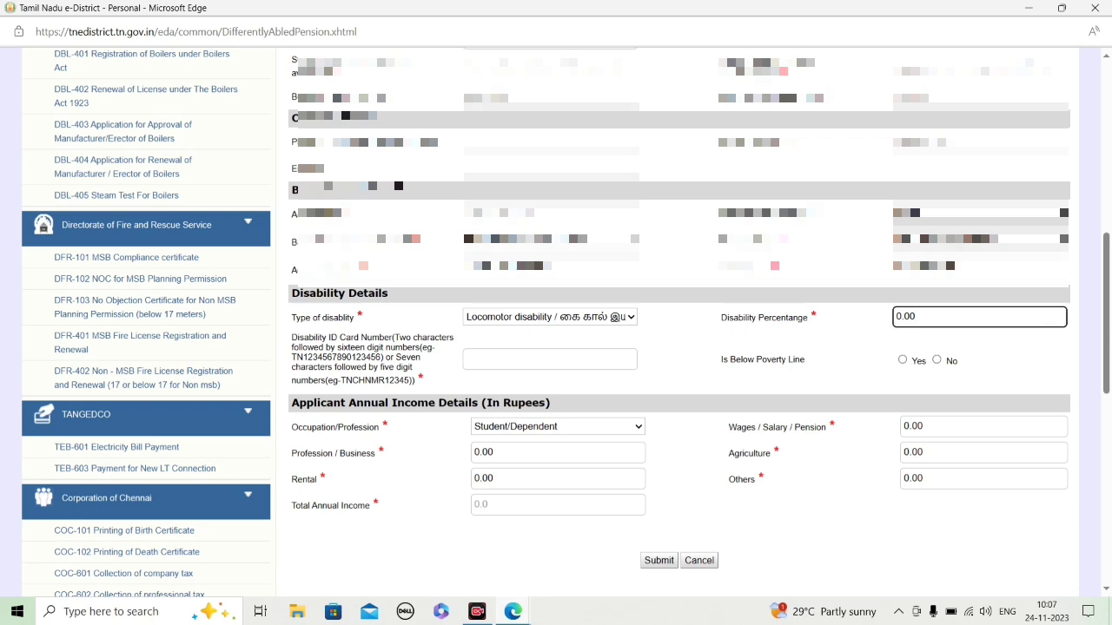
pyautogui.press('BackSpace')
pyautogui.press('BackSpace')
pyautogui.press('BackSpace')
pyautogui.write('65%')
pyautogui.click(768, 356)
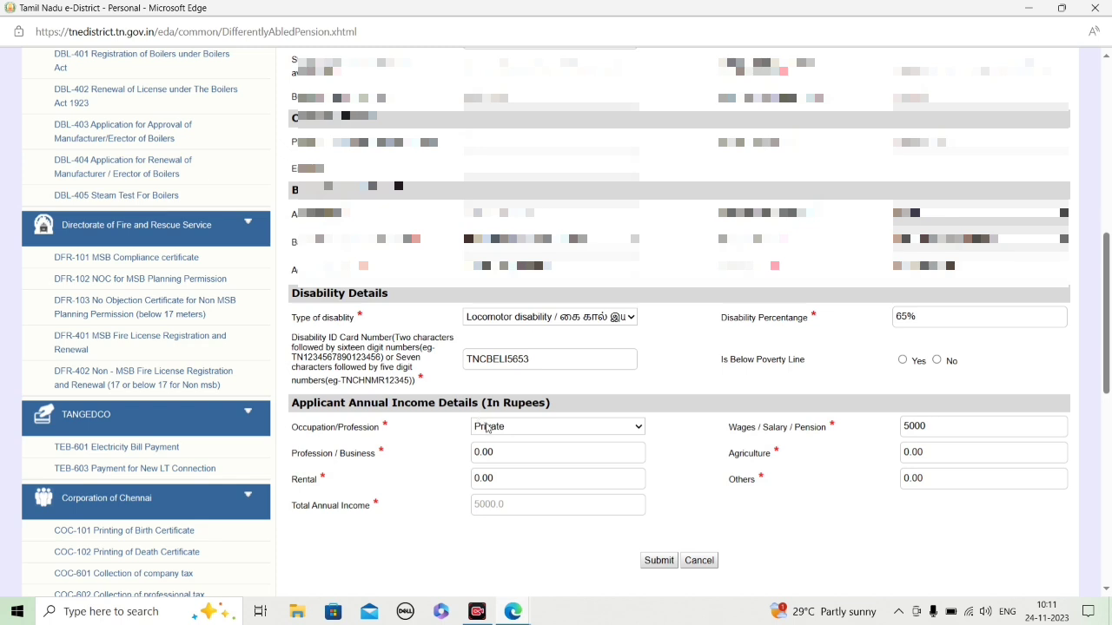
# Review the available occupation options and look over the filled-in application form.
pyautogui.click(550, 427)
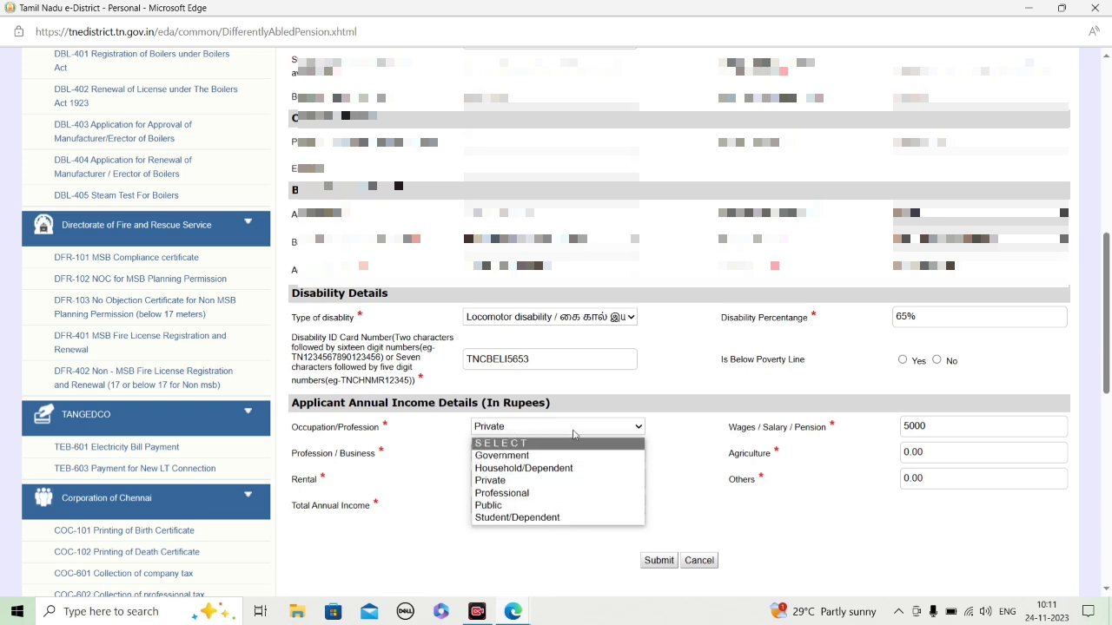
pyautogui.click(679, 435)
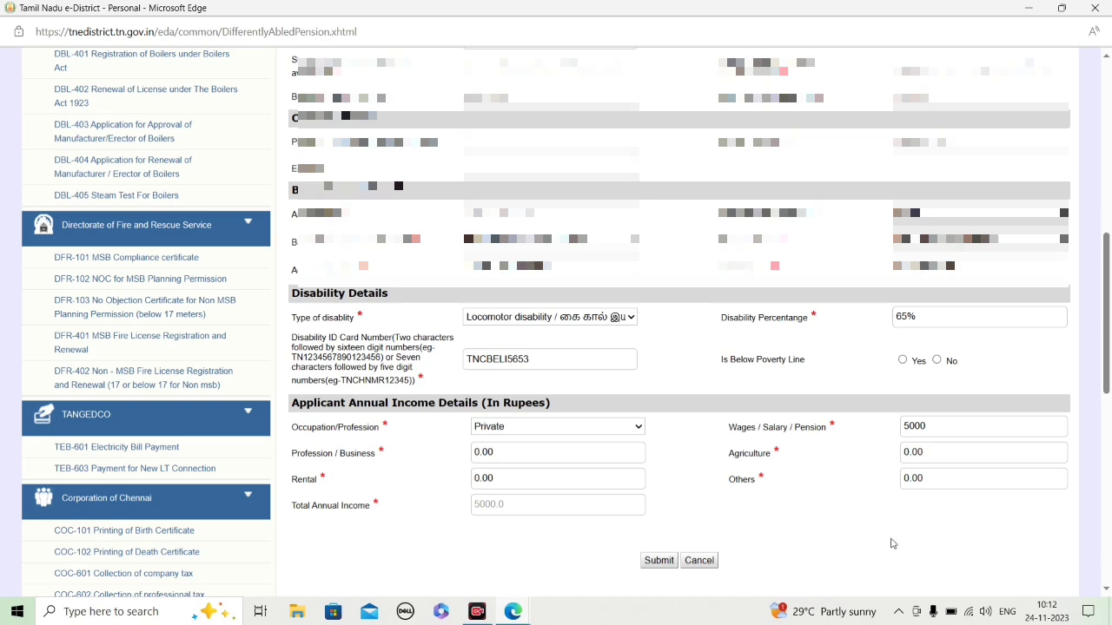
pyautogui.scroll(4, 720, 374)
pyautogui.scroll(-8, 720, 374)
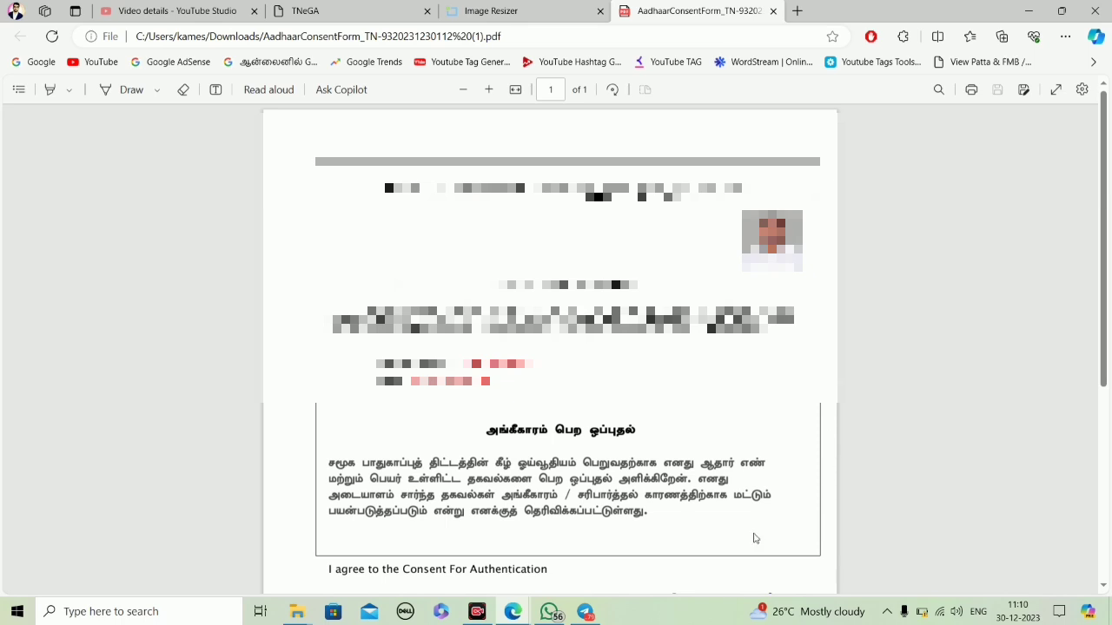
# Check the signed Aadhaar consent form PDF down to the signature, then switch back to the e-District document upload window.
pyautogui.scroll(-1, 653, 461)
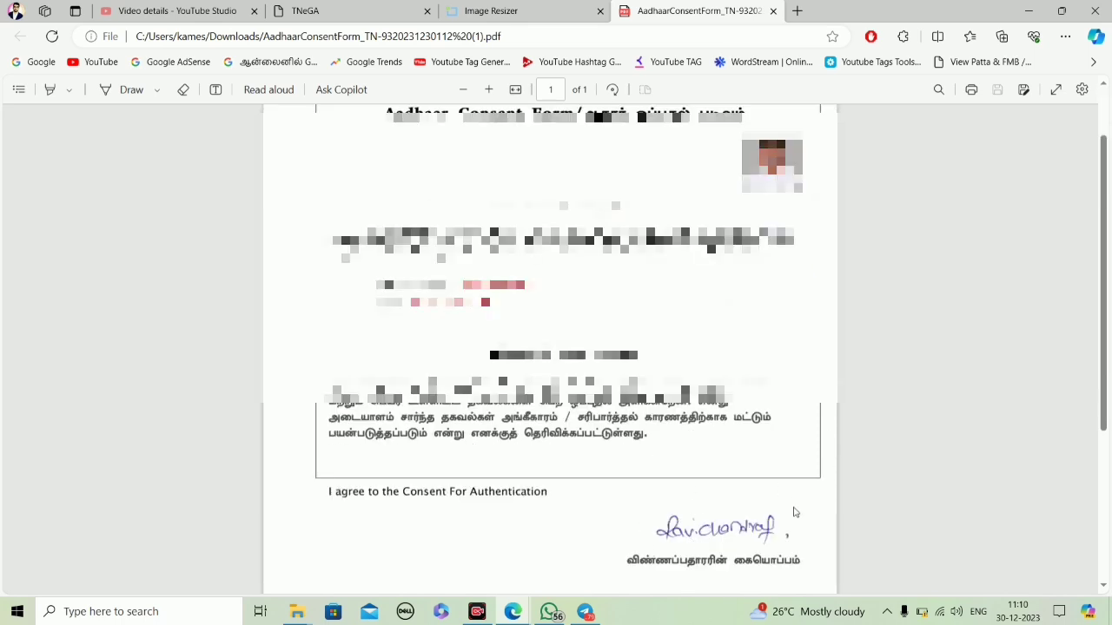
pyautogui.click(513, 612)
pyautogui.click(574, 565)
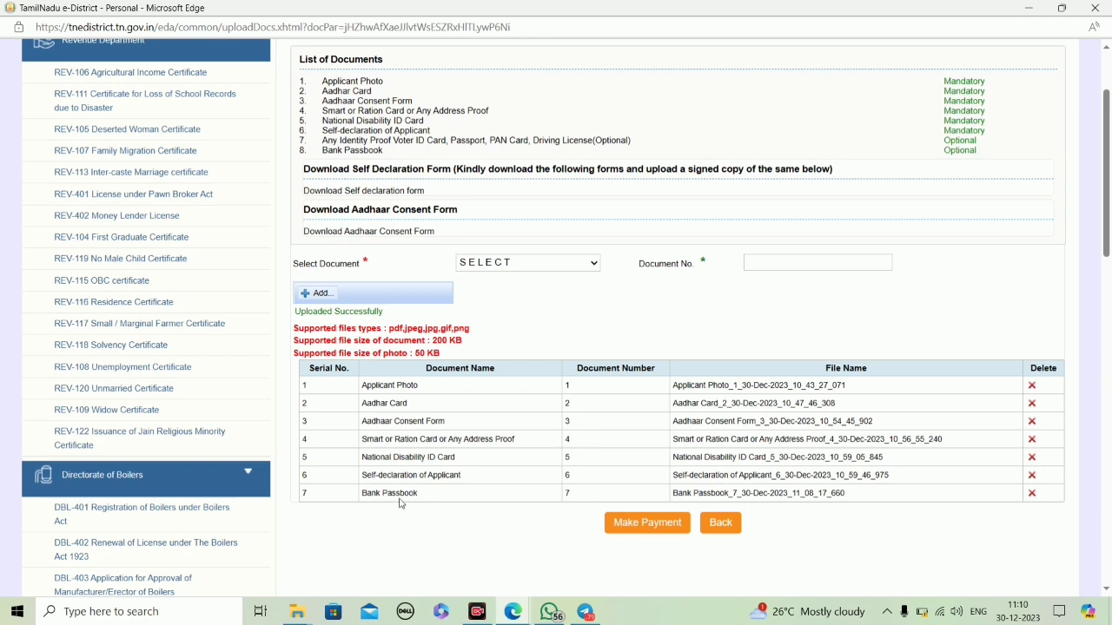
# Continue from the uploaded documents to payment, keep Cash as the payment type, and confirm proceeding with the application.
pyautogui.click(648, 524)
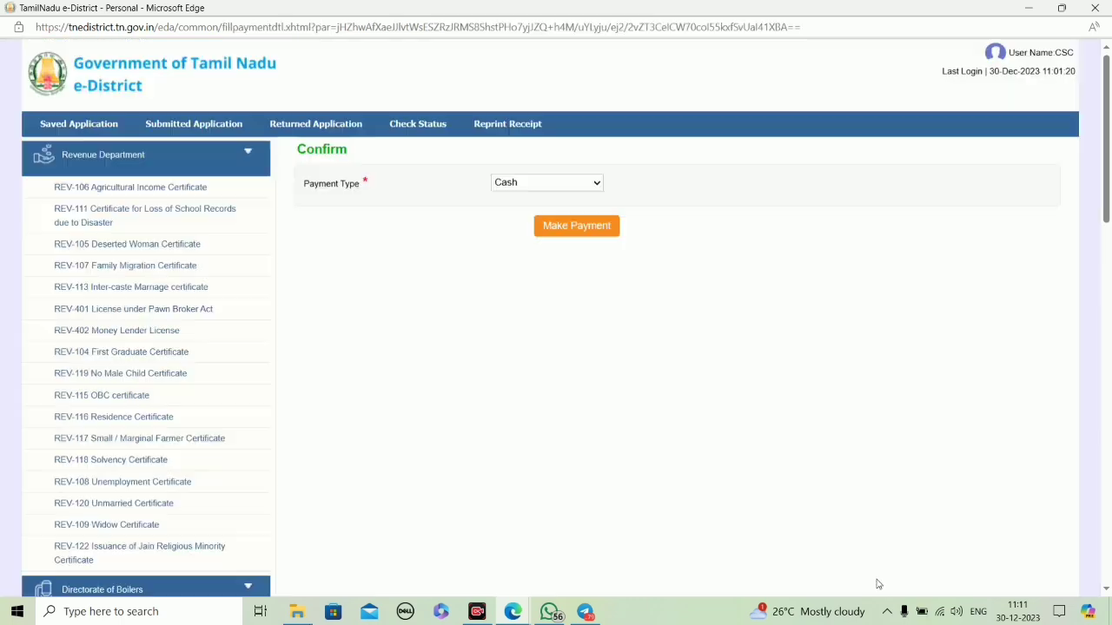
pyautogui.click(577, 231)
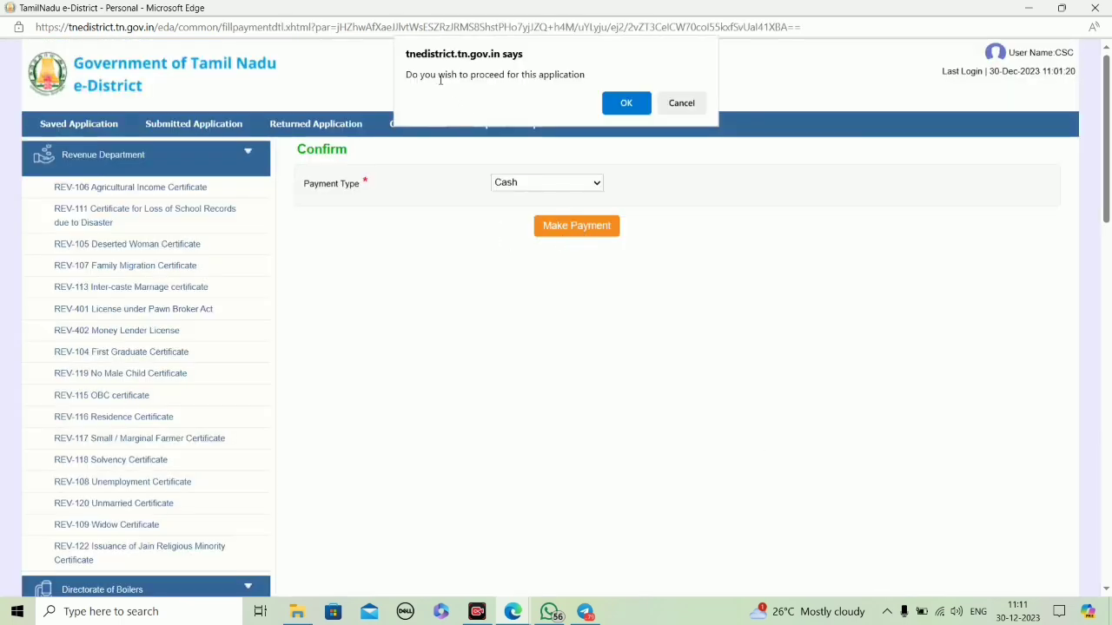
pyautogui.click(634, 105)
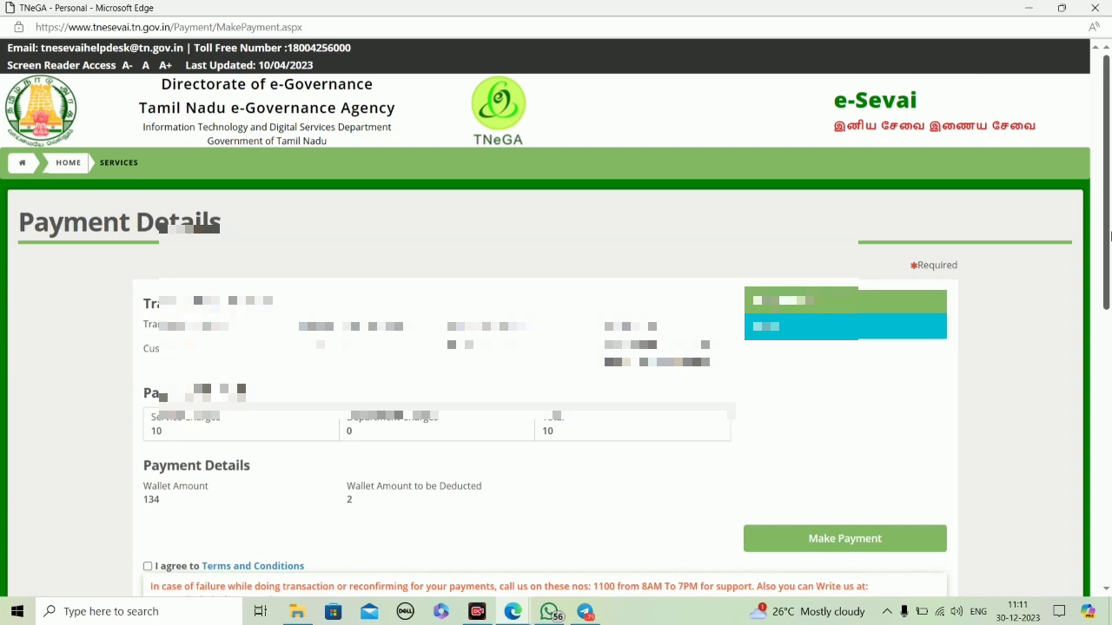
# Agree to the terms and conditions on the e-Sevai payment details page and make the payment.
pyautogui.scroll(-1, 1110, 234)
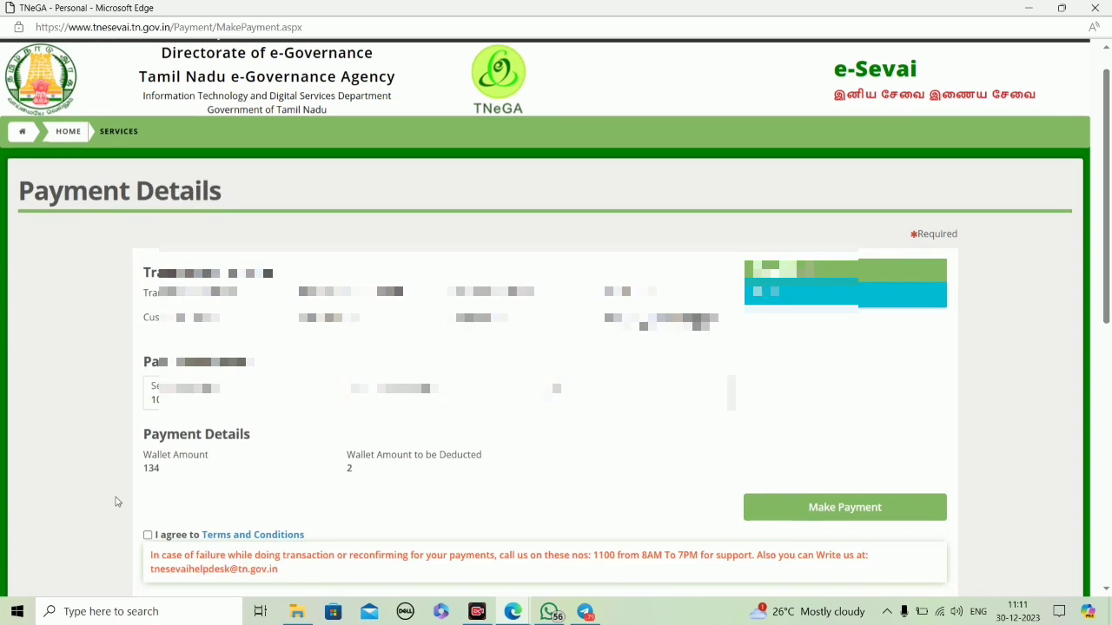
pyautogui.click(148, 536)
pyautogui.click(845, 512)
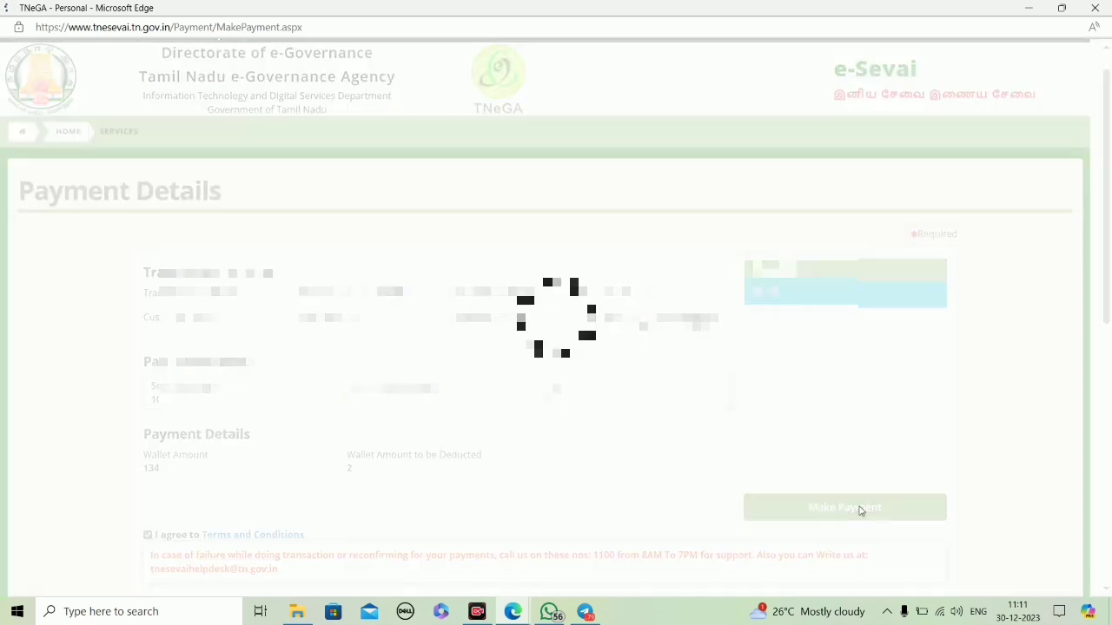